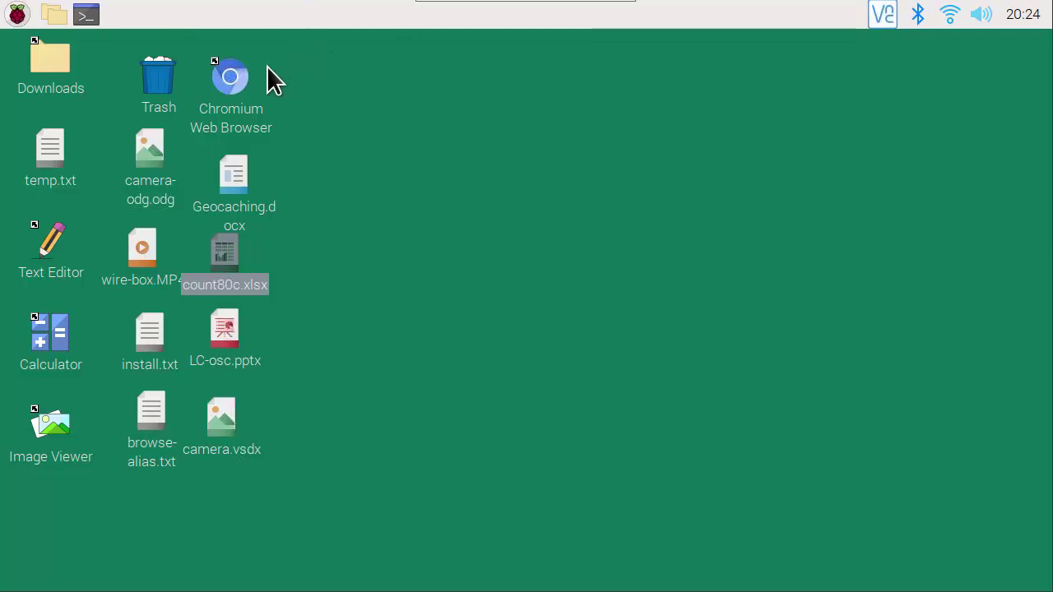
Open a blank spreadsheet in LibreOffice Calc, try selecting cells A1 to C1 one by one, and close it
{"action": "left_click", "coordinate": [19, 20]}
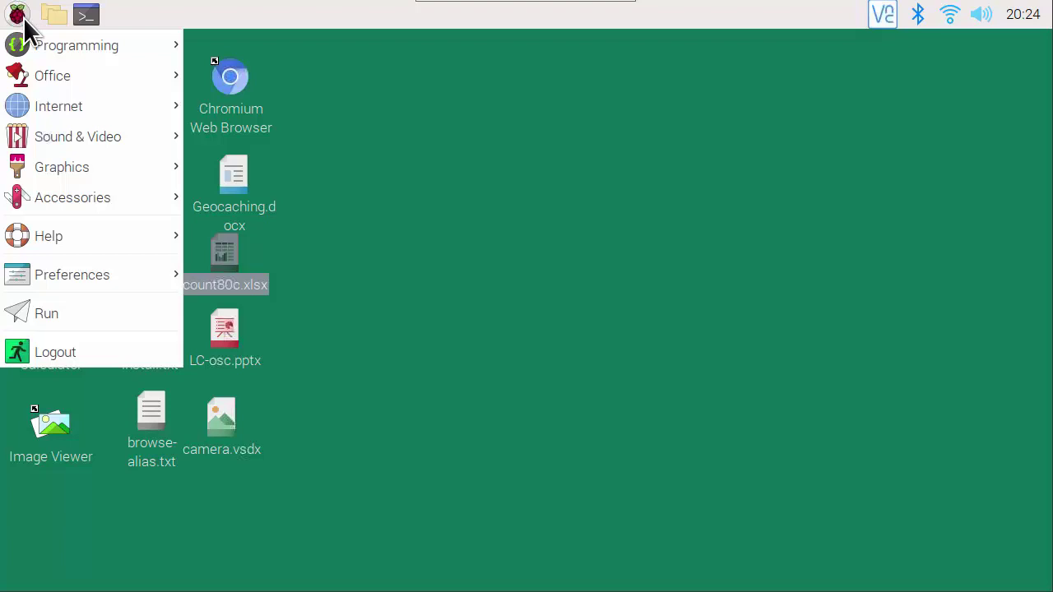
{"action": "mouse_move", "coordinate": [61, 72]}
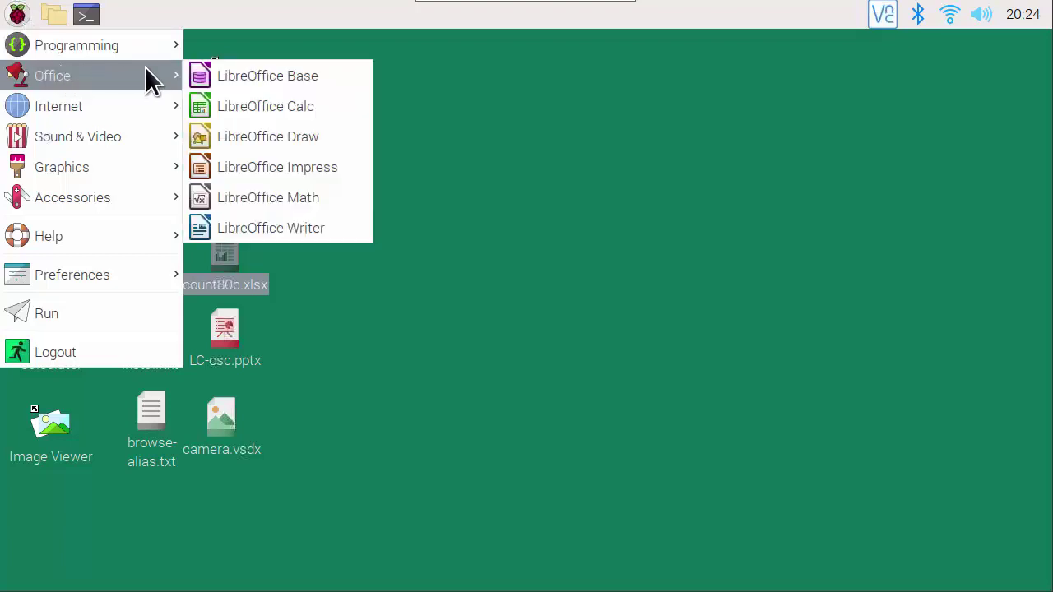
{"action": "left_click", "coordinate": [270, 102]}
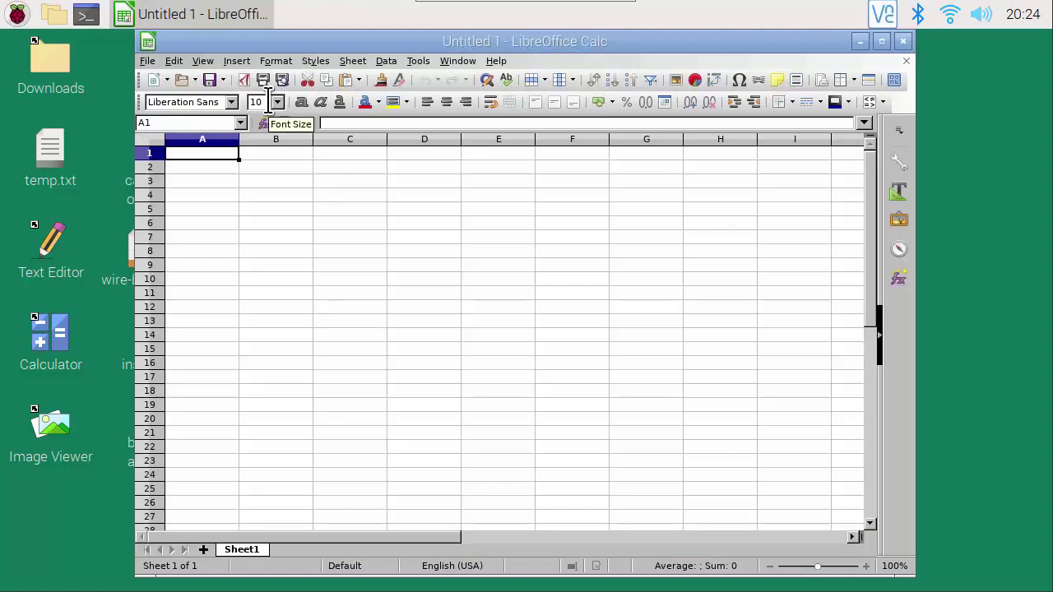
{"action": "left_click", "coordinate": [282, 154]}
{"action": "left_click", "coordinate": [351, 153]}
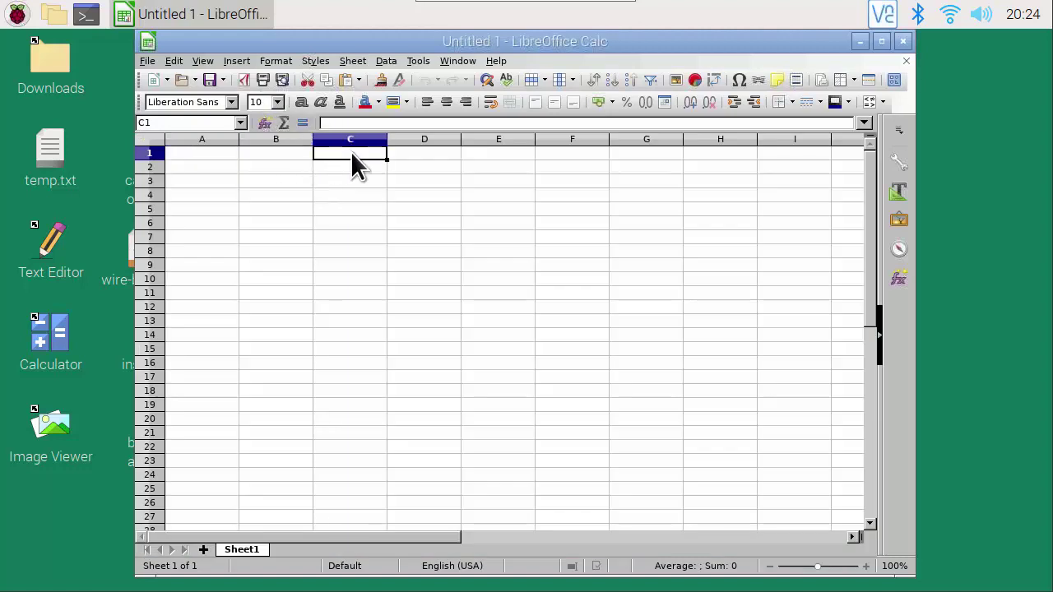
{"action": "left_click", "coordinate": [285, 157]}
{"action": "left_click", "coordinate": [222, 155]}
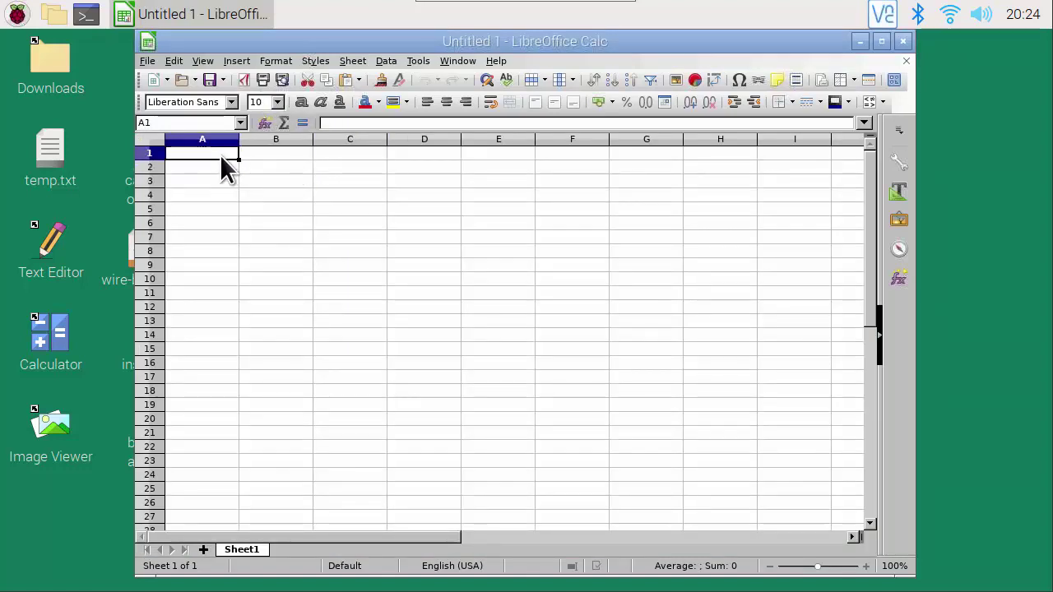
{"action": "left_click", "coordinate": [902, 42]}
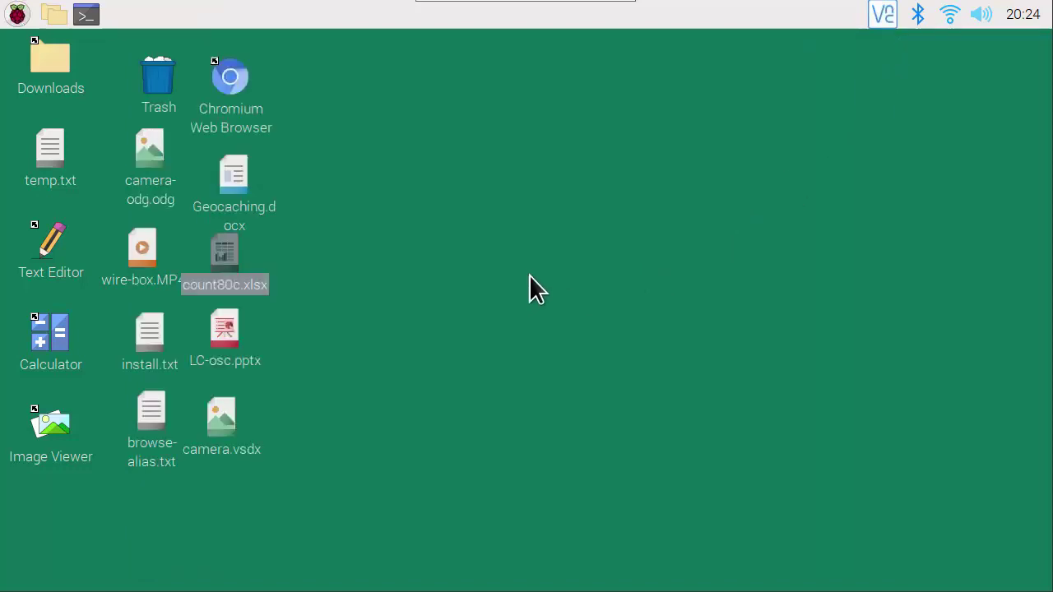
Open count80c.xlsx from the Raspberry Pi desktop in LibreOffice Calc and shift its window slightly
{"action": "double_click", "coordinate": [235, 255]}
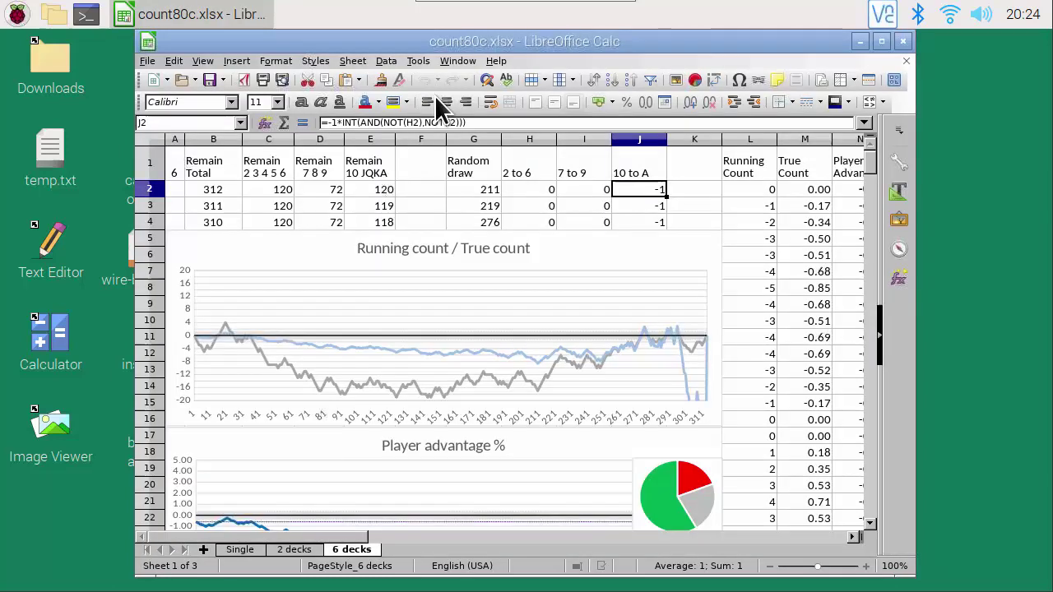
{"action": "left_click_drag", "start_coordinate": [428, 41], "coordinate": [482, 46]}
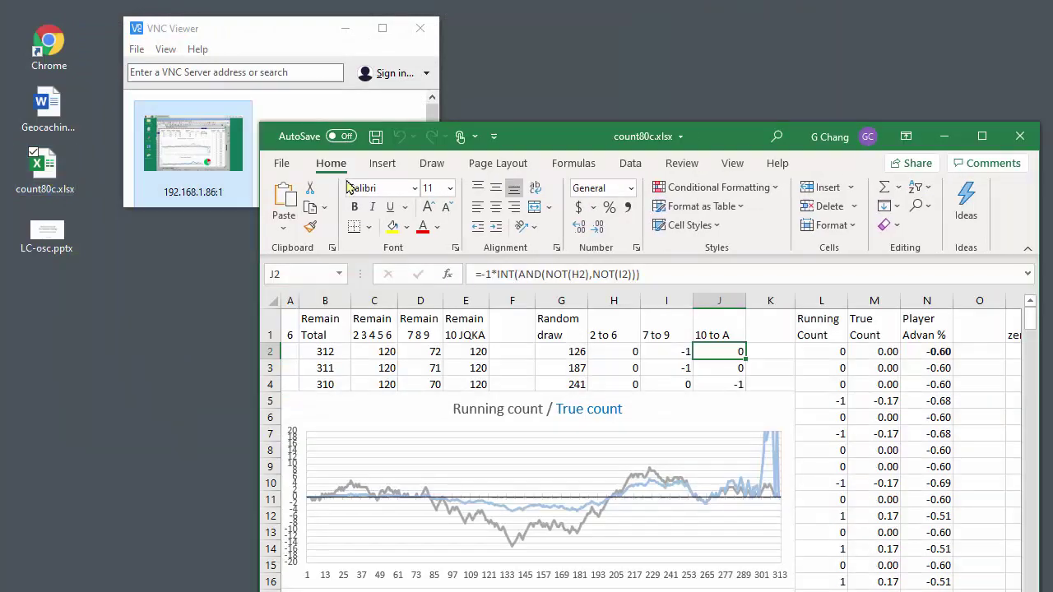
In Excel, move the count80c.xlsx window higher, select cell G2, and bring both charts on the 6 decks sheet into view
{"action": "left_click_drag", "start_coordinate": [710, 137], "coordinate": [674, 33]}
{"action": "mouse_move", "coordinate": [1001, 214]}
{"action": "left_mouse_down"}
{"action": "mouse_move", "coordinate": [995, 374]}
{"action": "mouse_move", "coordinate": [996, 209]}
{"action": "left_mouse_up"}
{"action": "left_click", "coordinate": [541, 248]}
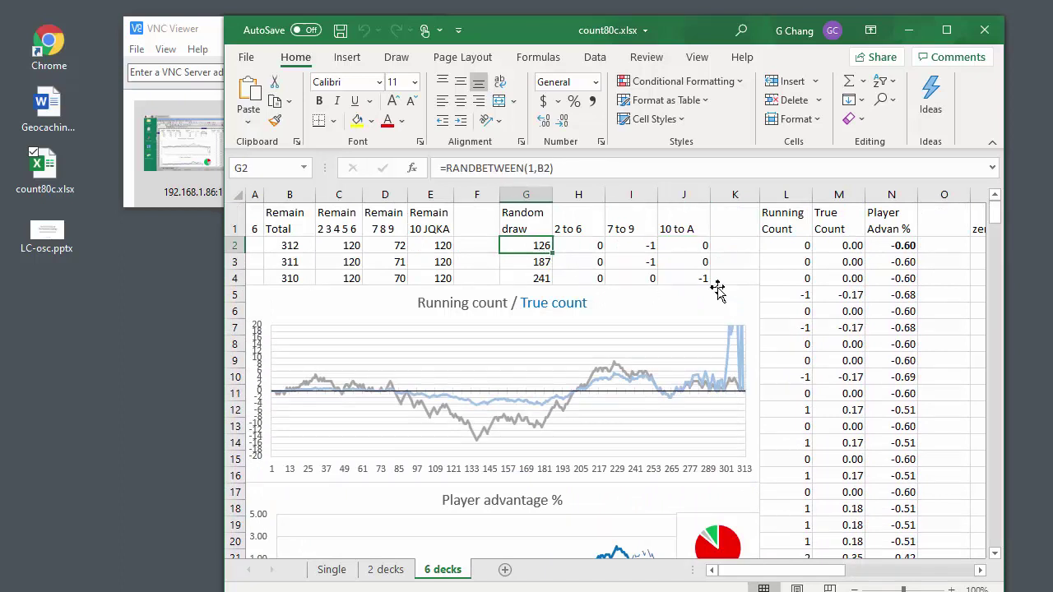
{"action": "left_click_drag", "start_coordinate": [995, 226], "coordinate": [995, 227]}
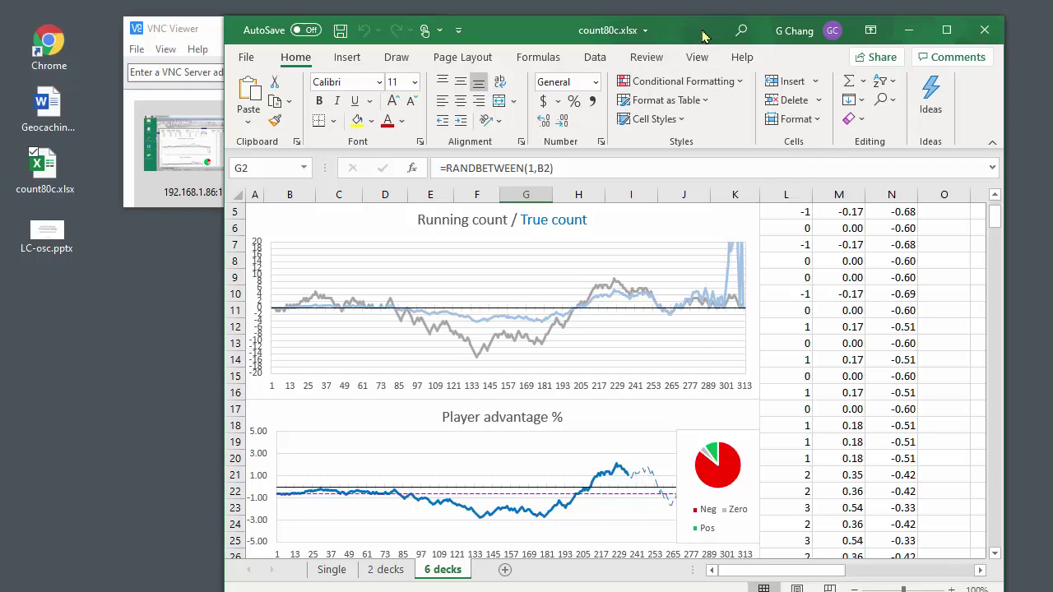
Recalculate the workbook in Excel five times to redraw the random numbers and charts
{"action": "key", "text": "F9"}
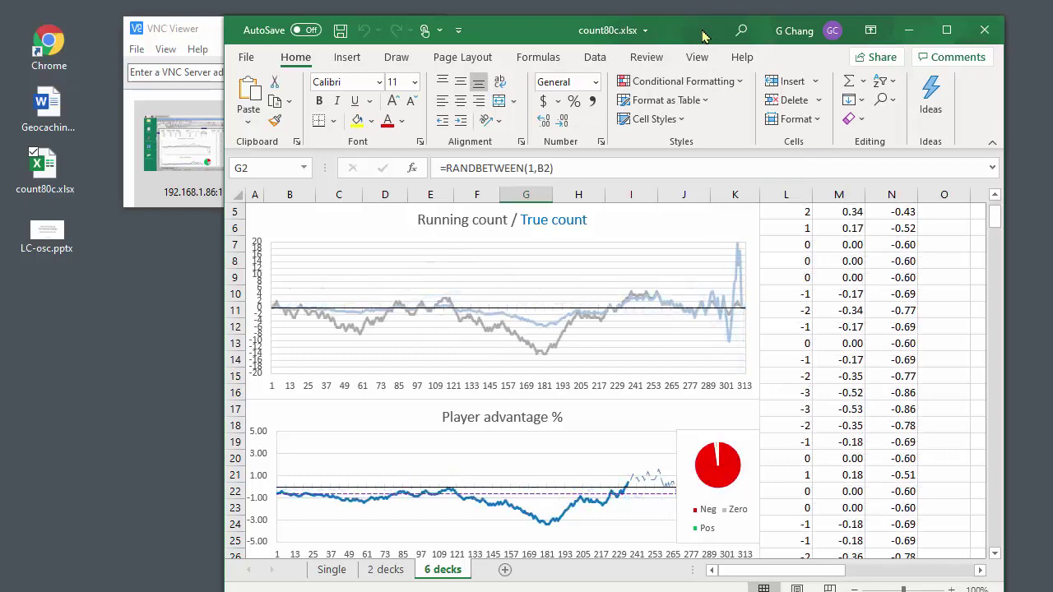
{"action": "key", "text": "F9"}
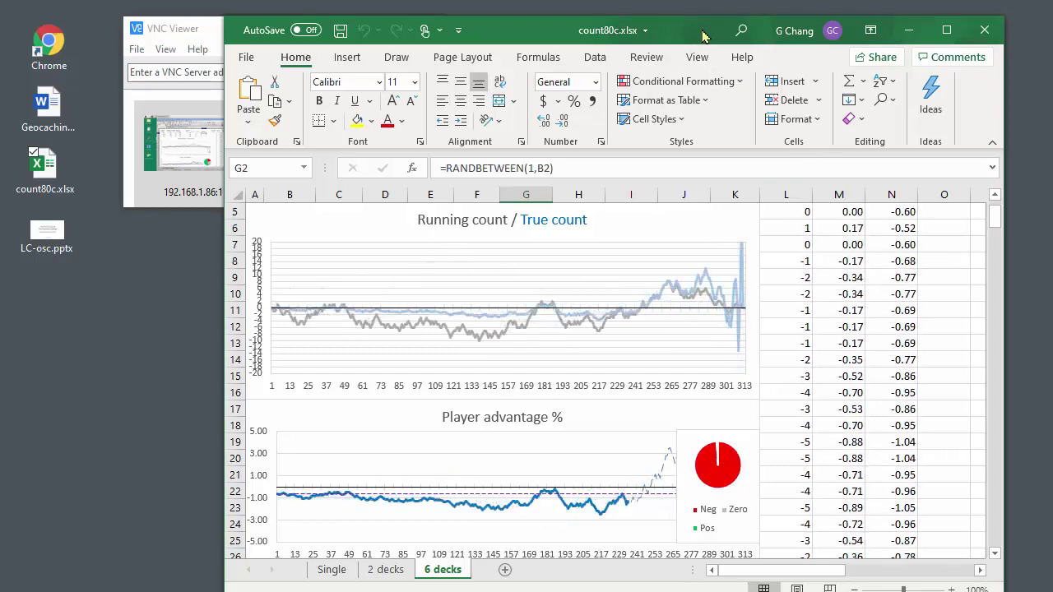
{"action": "key", "text": "F9"}
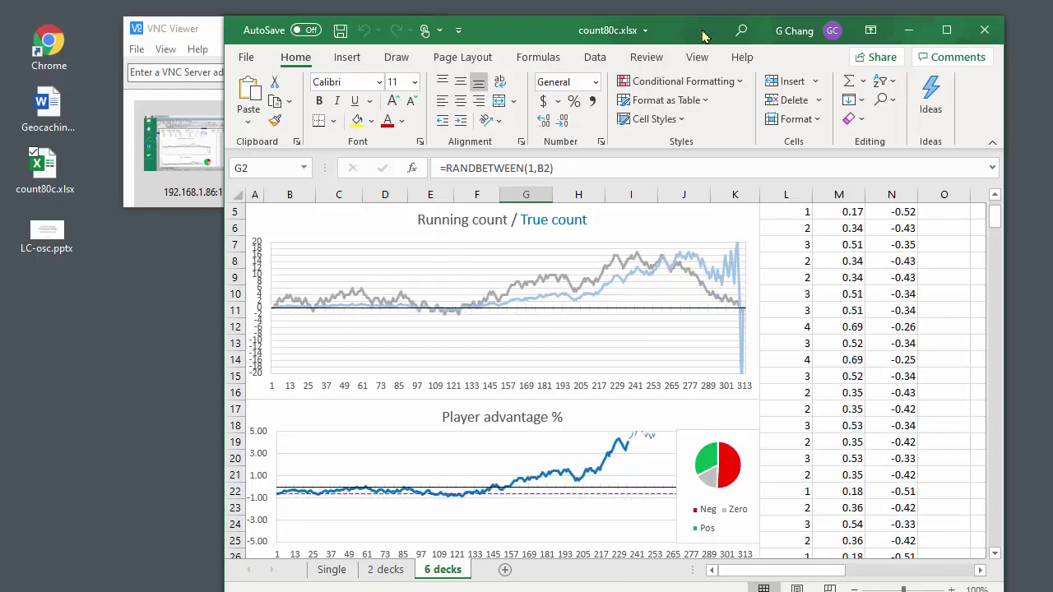
{"action": "key", "text": "F9"}
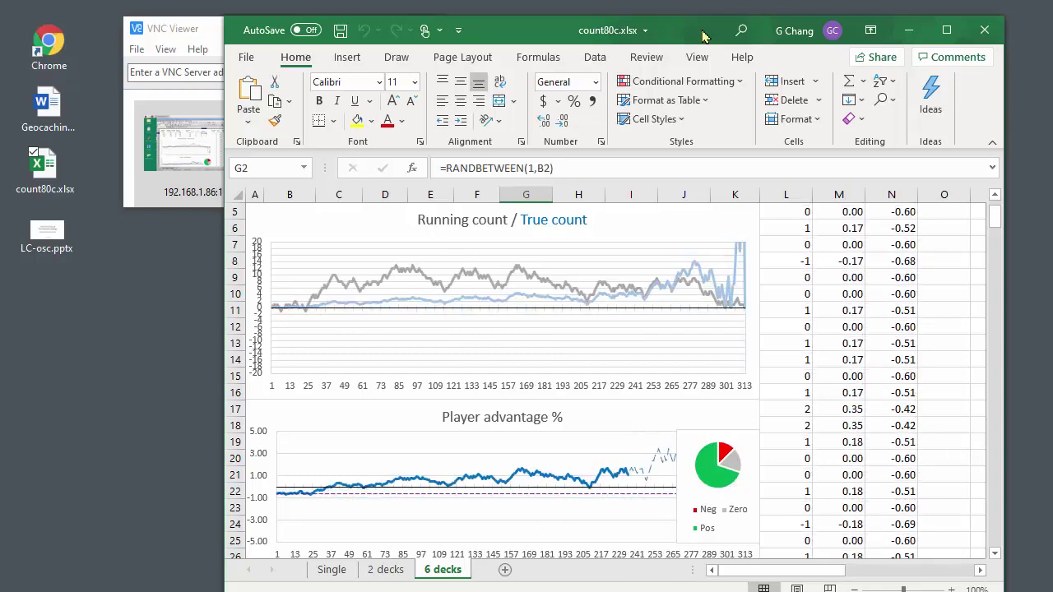
{"action": "key", "text": "F9"}
Switch to the Raspberry Pi session in VNC Viewer and recalculate the LibreOffice Calc copy of count80c.xlsx four times
{"action": "double_click", "coordinate": [181, 157]}
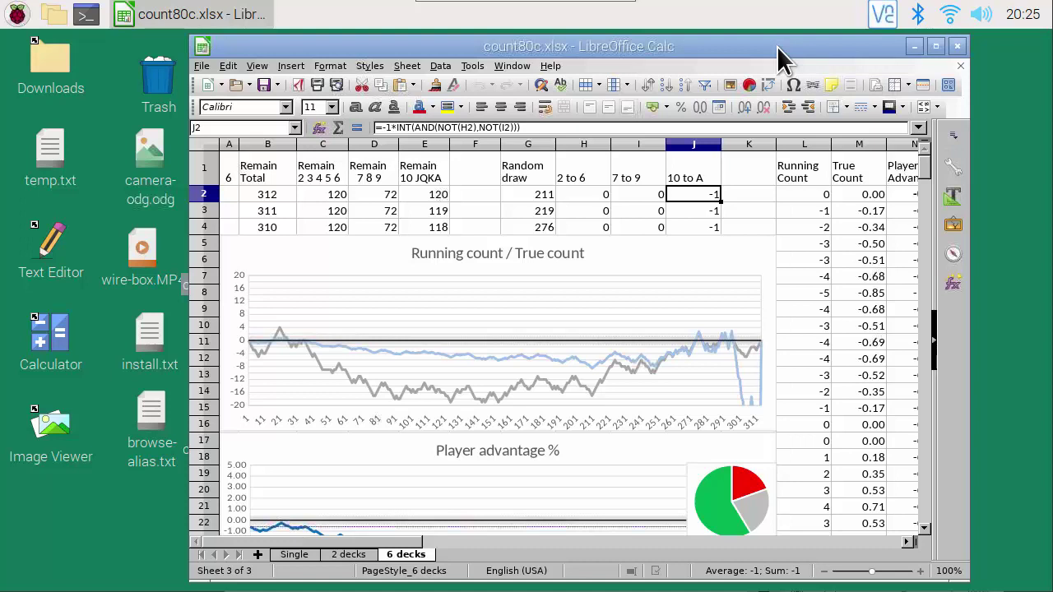
{"action": "key", "text": "F9"}
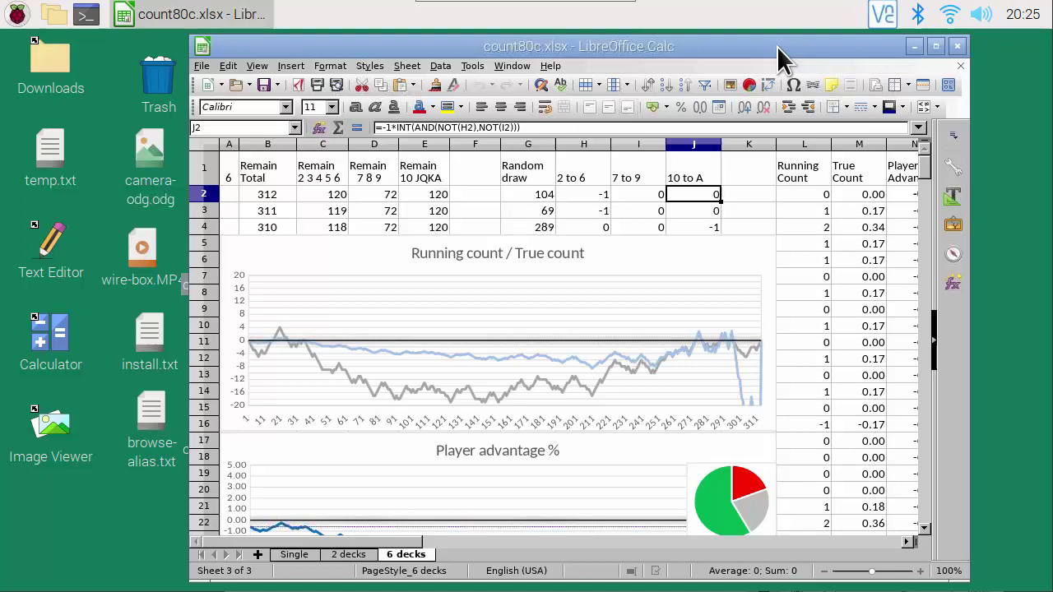
{"action": "key", "text": "F9"}
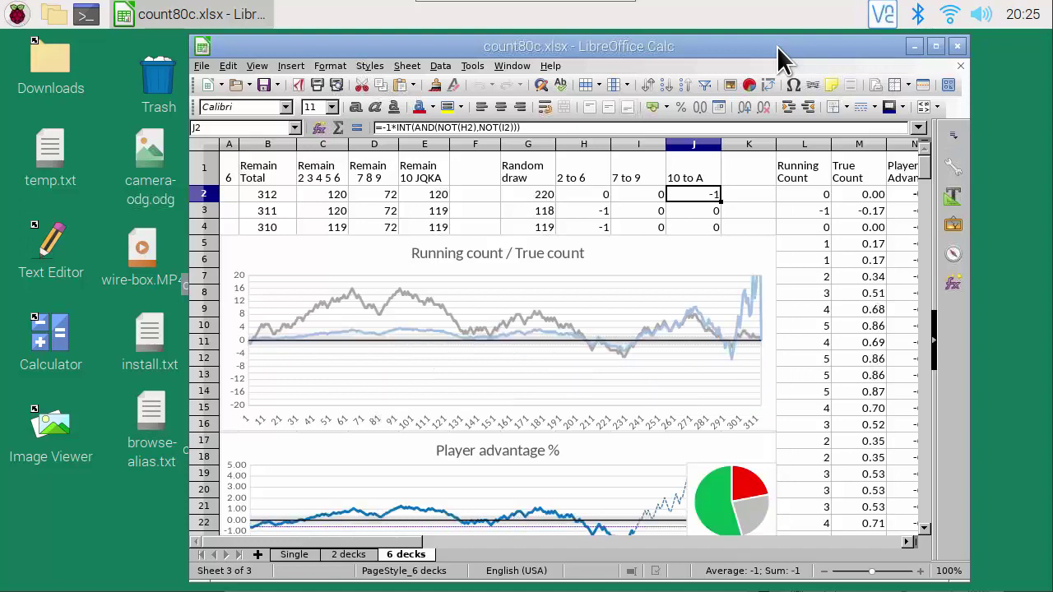
{"action": "key", "text": "F9"}
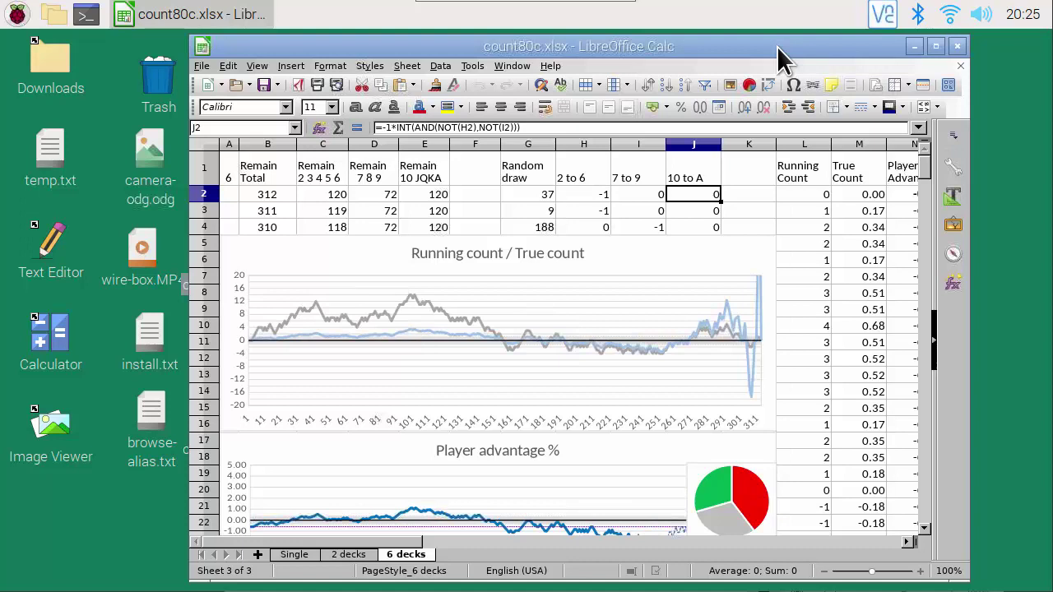
{"action": "key", "text": "F9"}
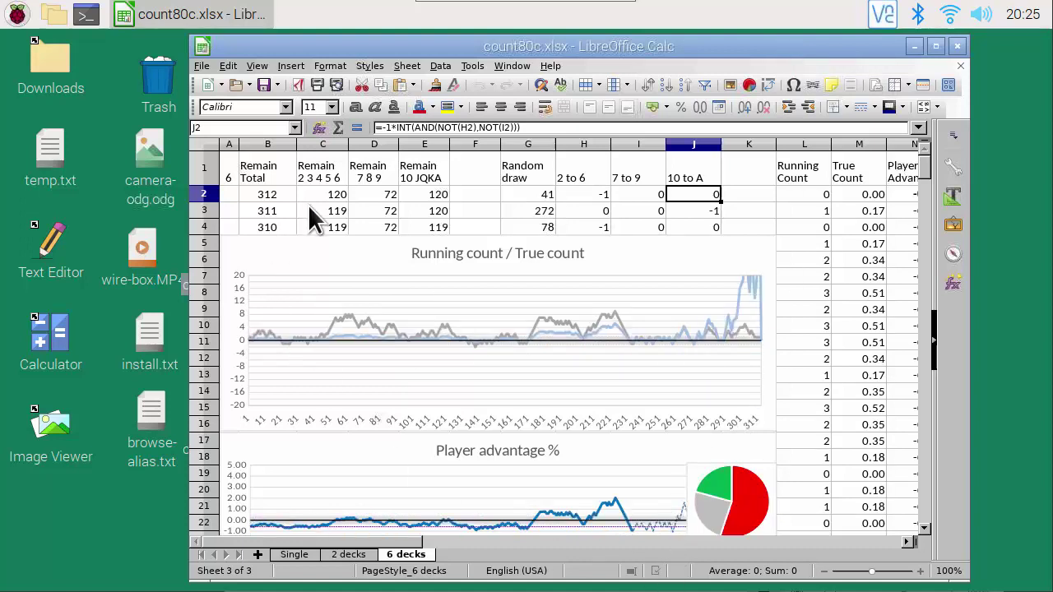
Examine the file types offered for saving count80c under another format, and leave without saving
{"action": "left_click", "coordinate": [203, 65]}
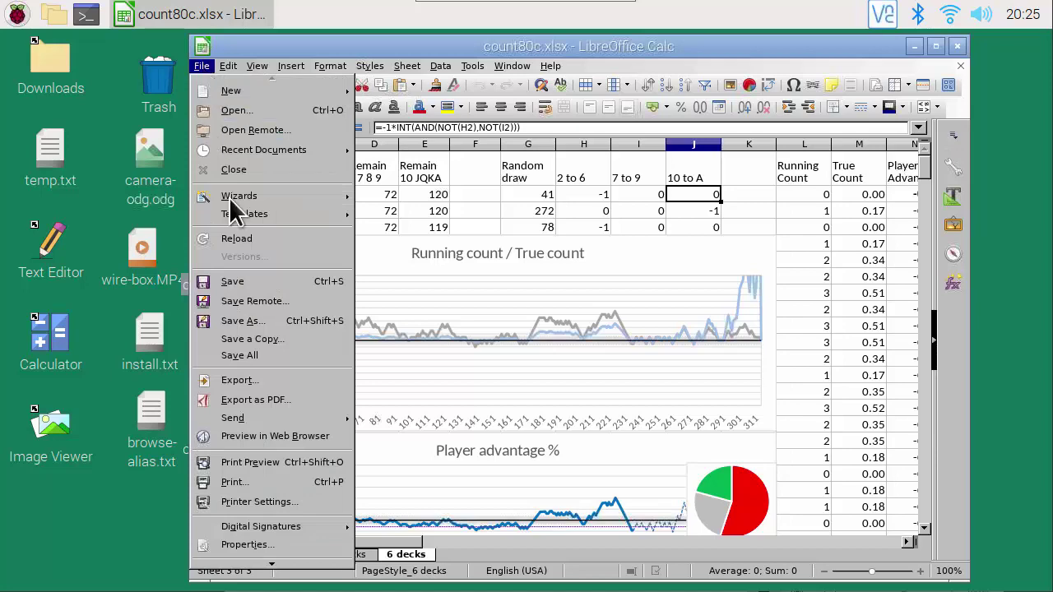
{"action": "left_click", "coordinate": [242, 320]}
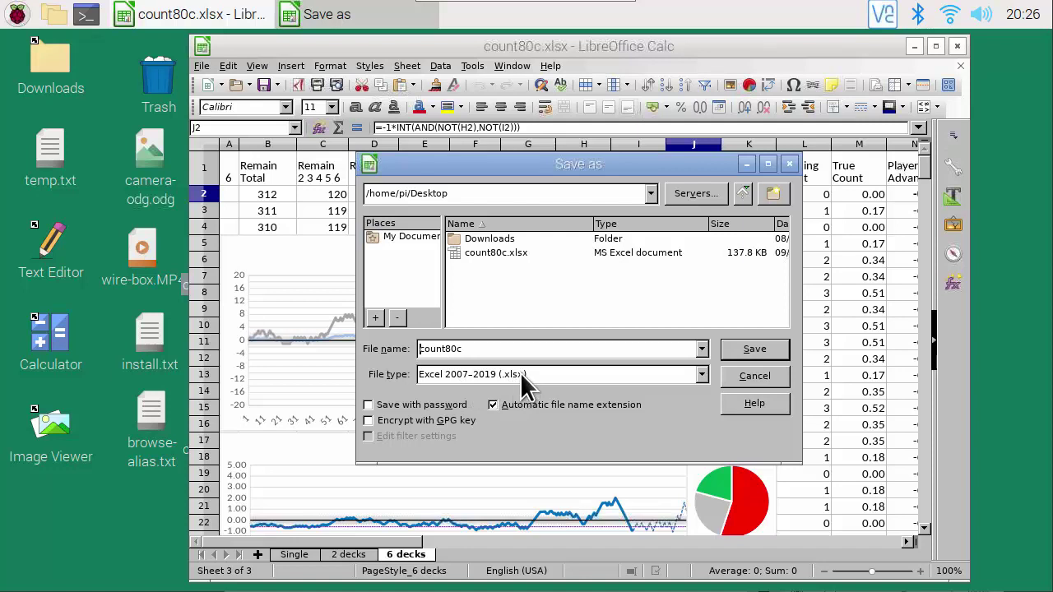
{"action": "left_click", "coordinate": [702, 374]}
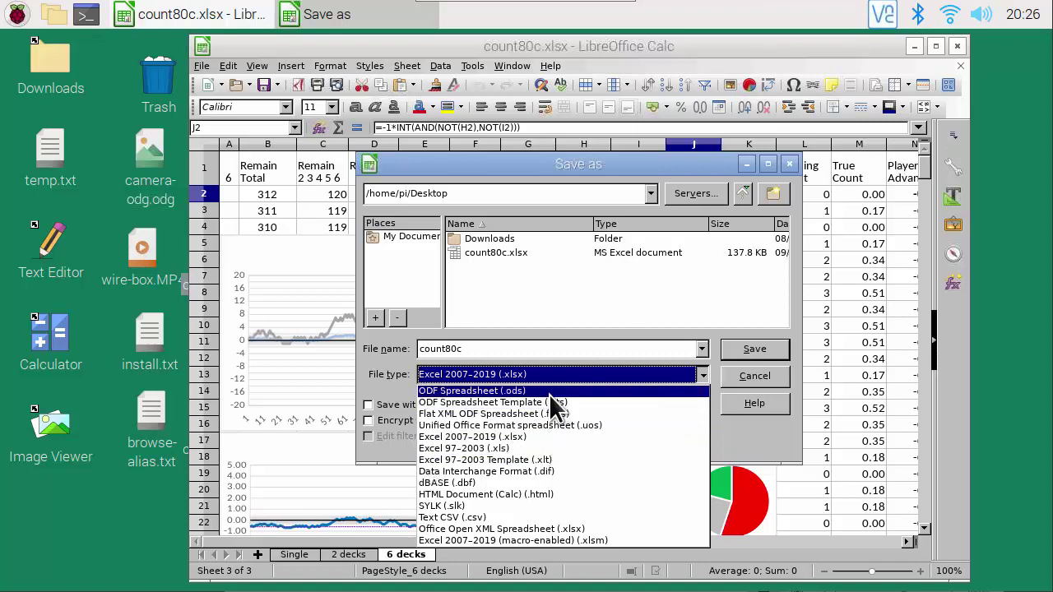
{"action": "left_click", "coordinate": [757, 378]}
{"action": "left_click", "coordinate": [756, 378]}
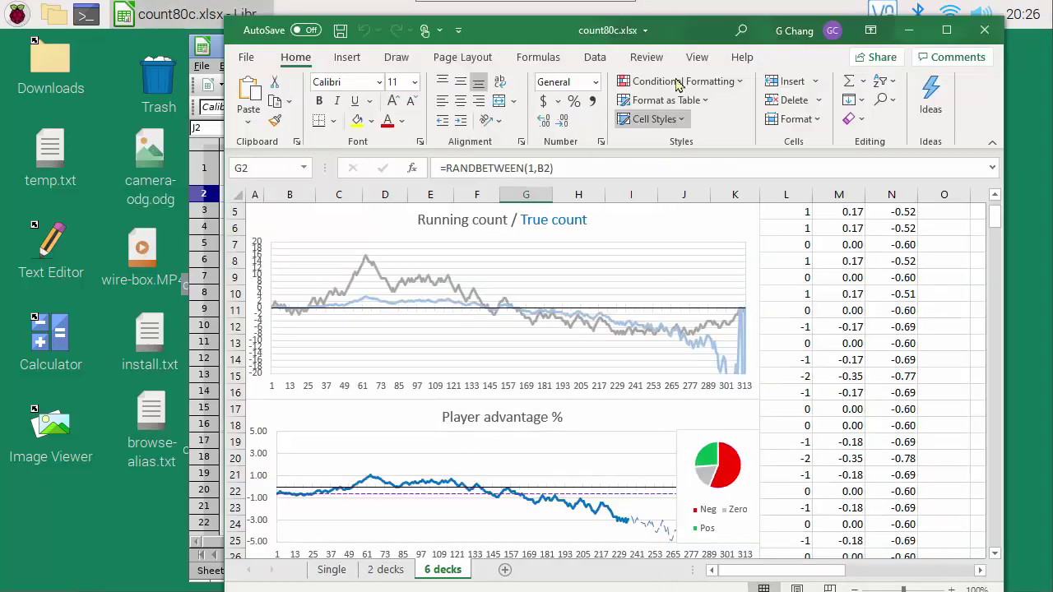
Move the Excel window lower for comparison, and examine the number format options in LibreOffice Calc without applying any
{"action": "left_click_drag", "start_coordinate": [699, 42], "coordinate": [763, 215]}
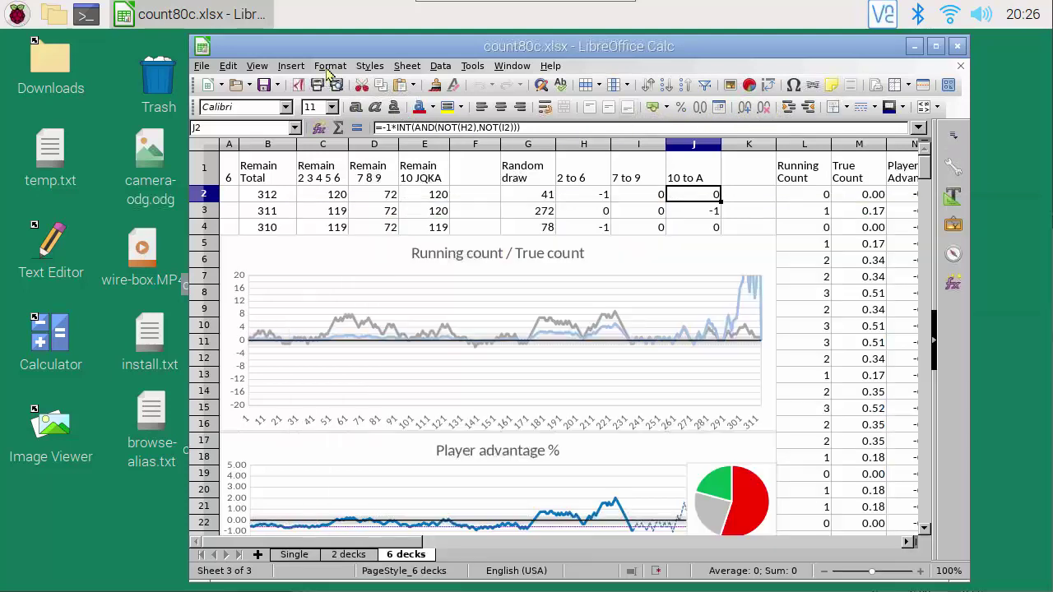
{"action": "left_click", "coordinate": [329, 65]}
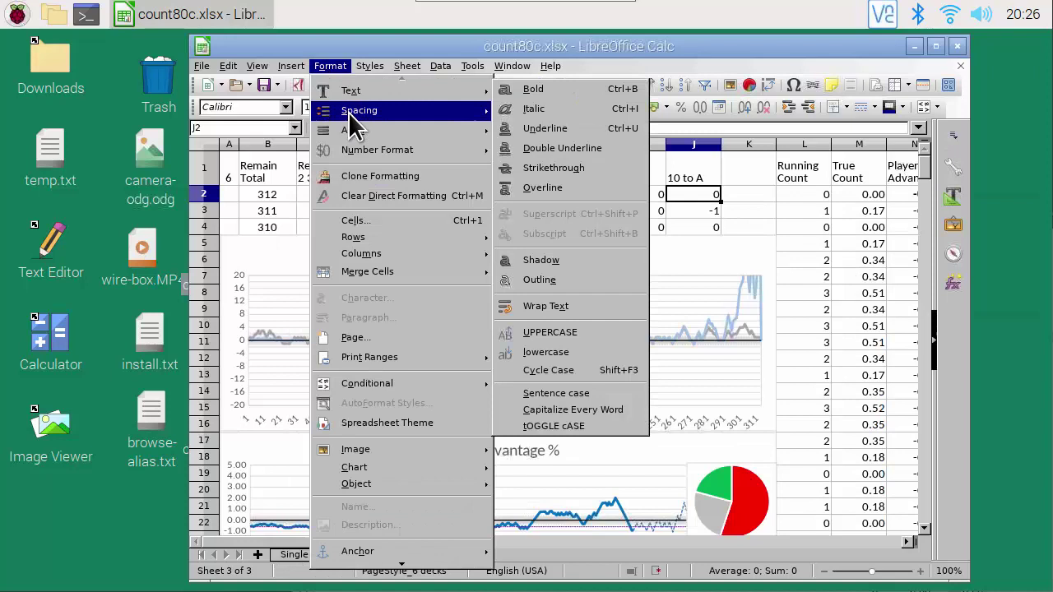
{"action": "mouse_move", "coordinate": [373, 150]}
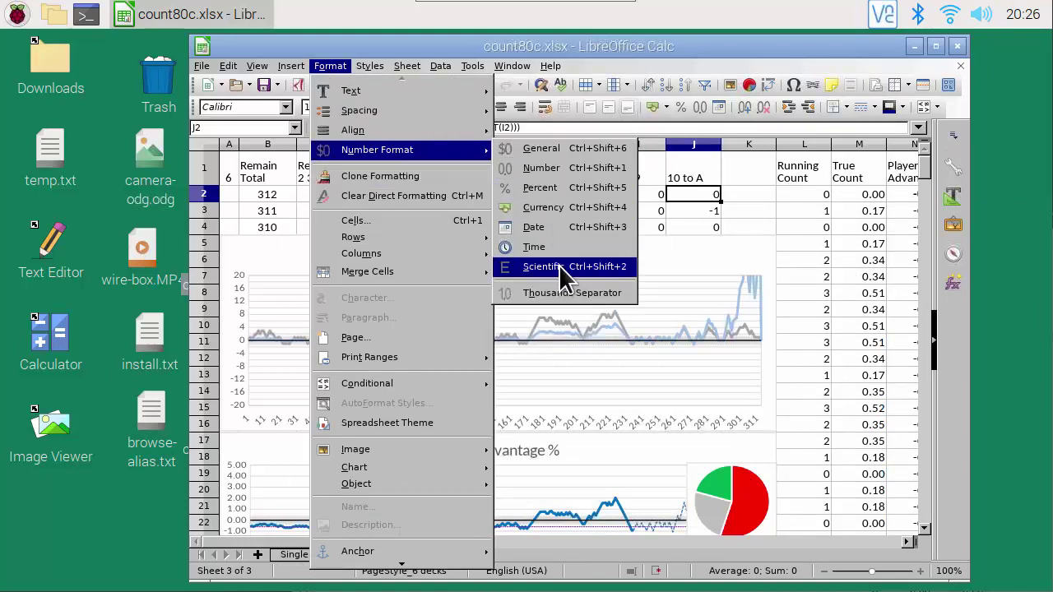
{"action": "left_click", "coordinate": [719, 228]}
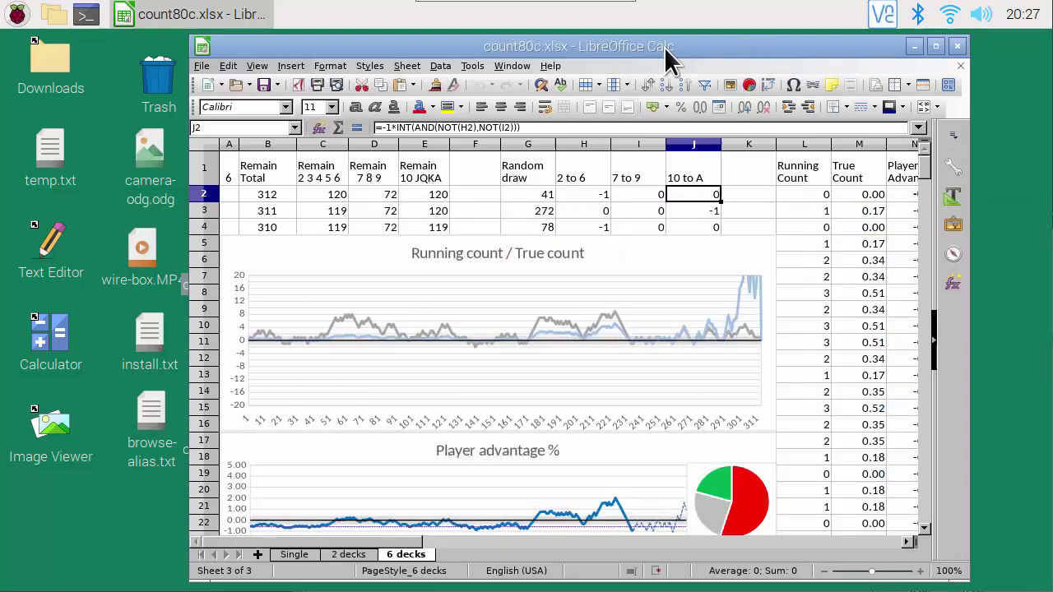
Recalculate the 6 decks sheet in LibreOffice Calc five times to refresh the random draws and both charts
{"action": "key", "text": "F9"}
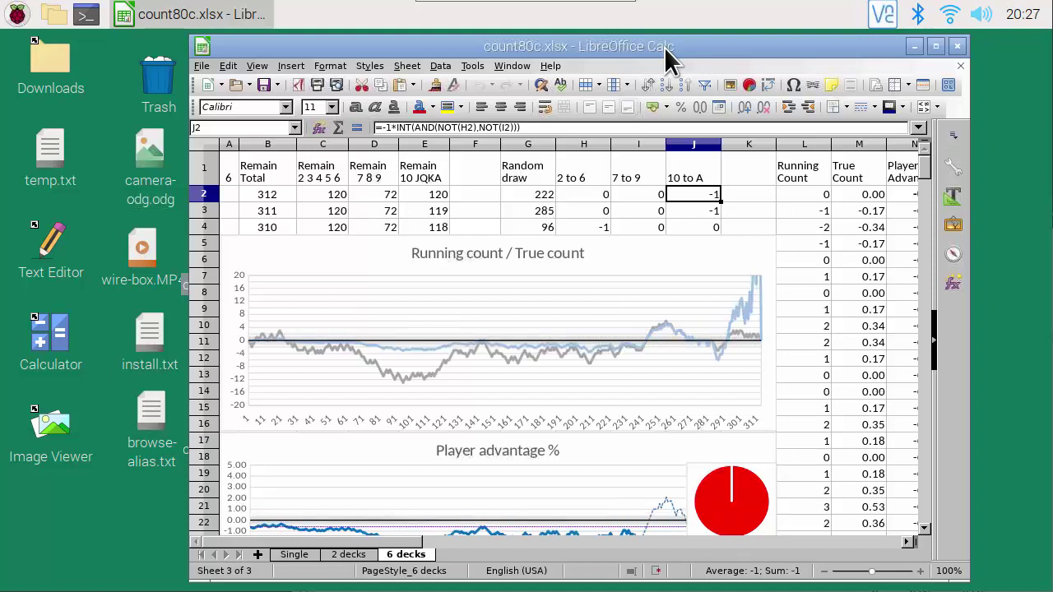
{"action": "key", "text": "F9"}
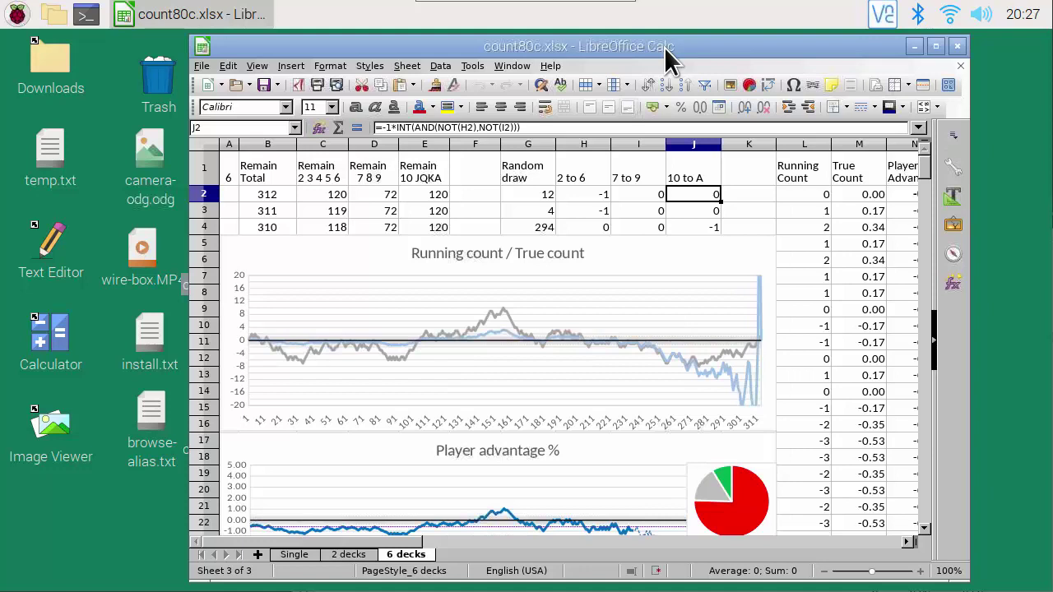
{"action": "key", "text": "F9"}
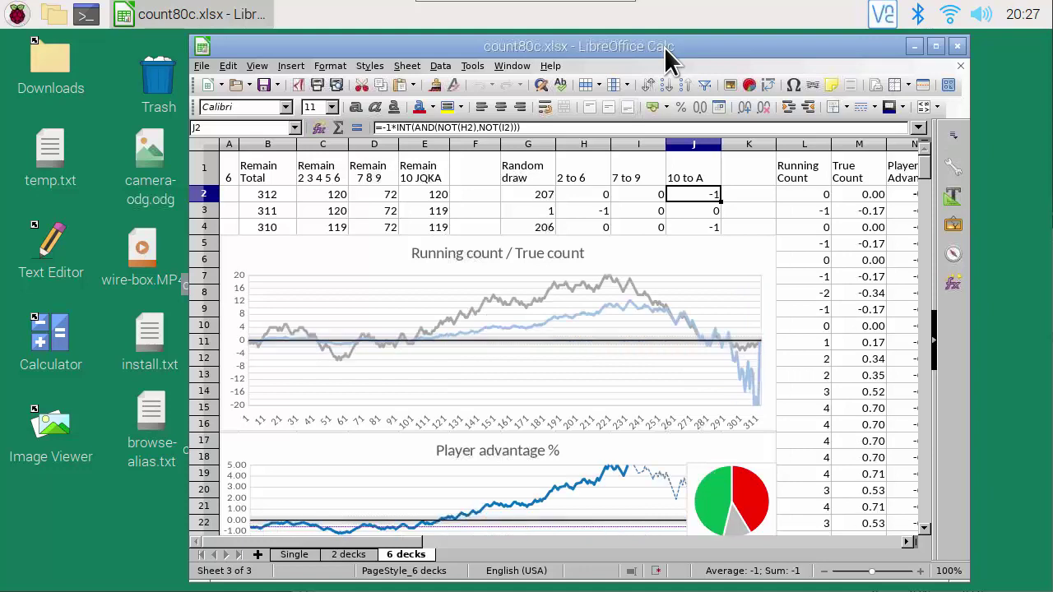
{"action": "key", "text": "F9"}
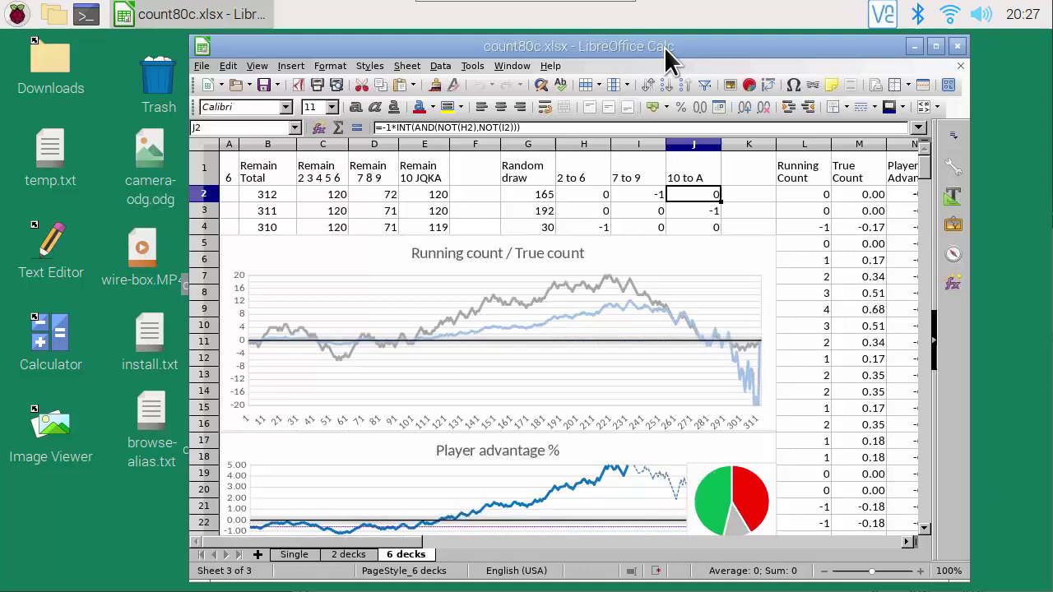
{"action": "key", "text": "F9"}
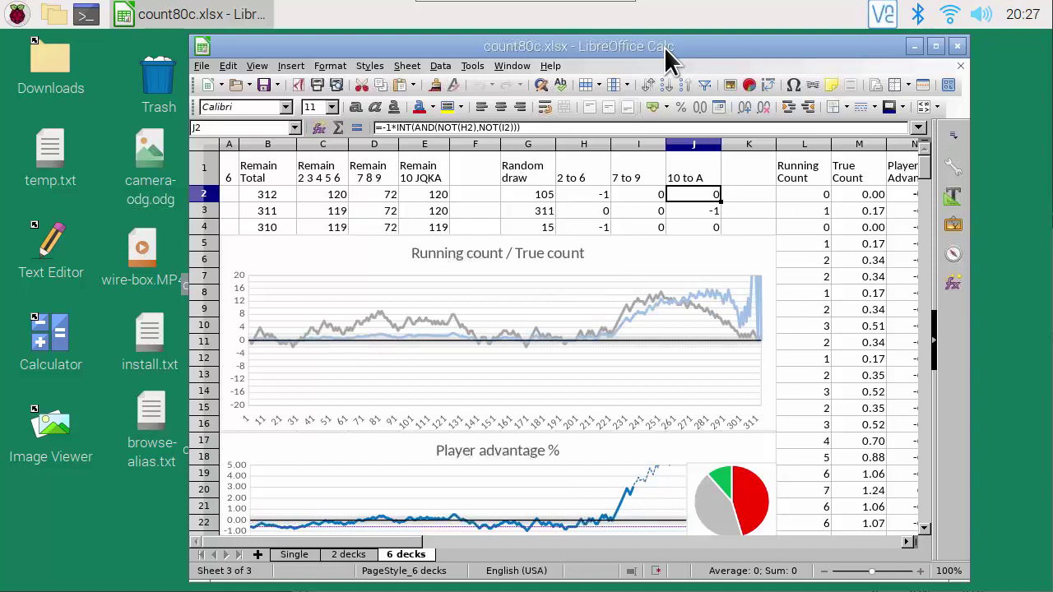